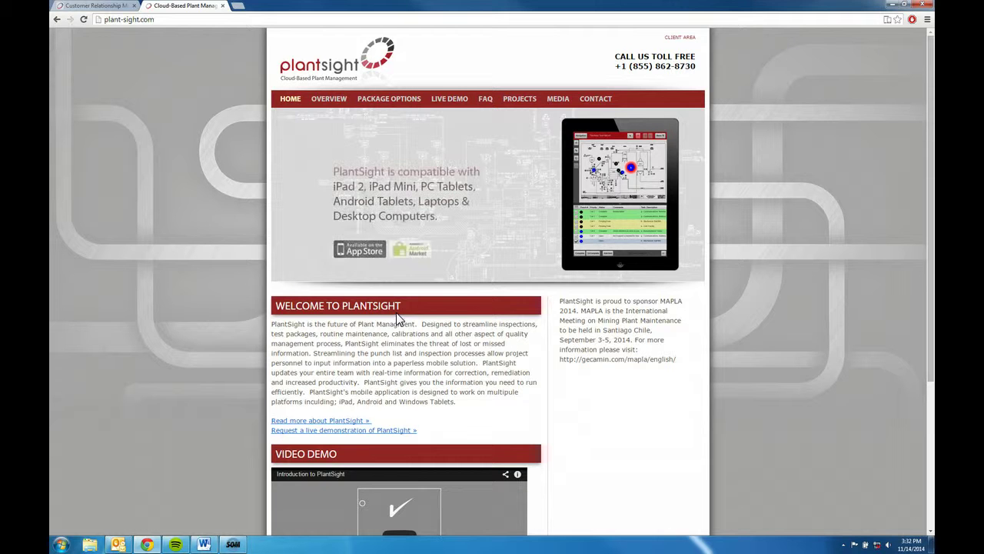
Sign in to the PlantSight demo site with the prefilled account details and open the punch list reports page
left_click(94, 8)
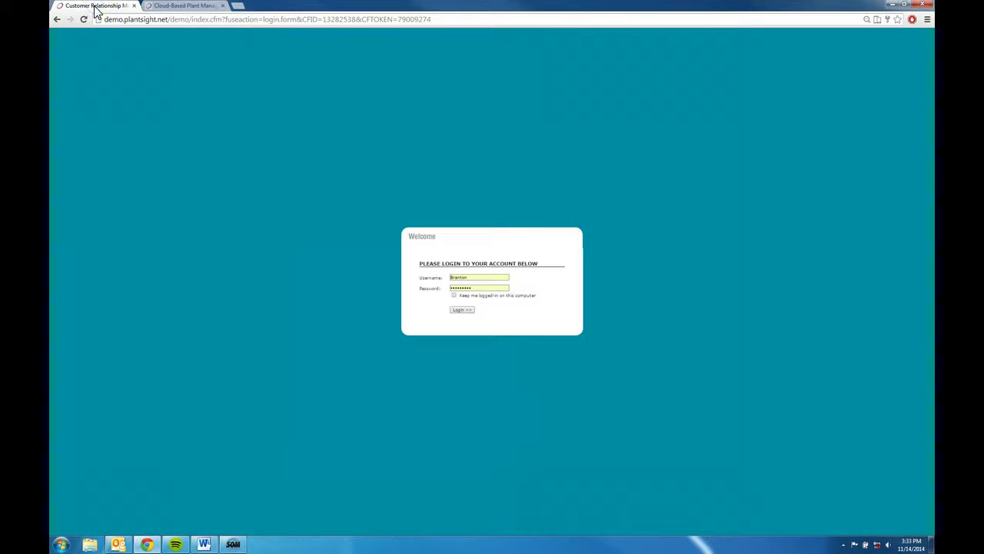
left_click(460, 309)
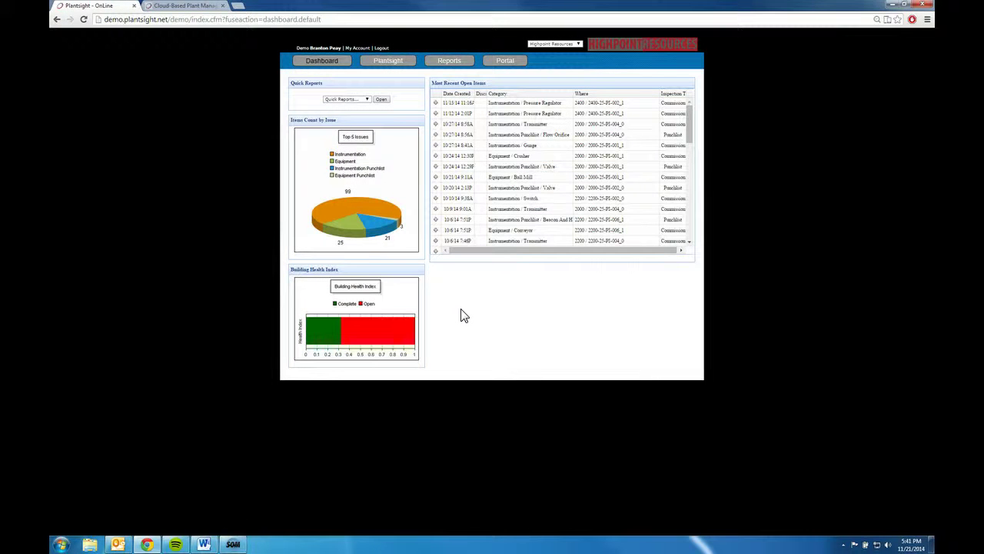
left_click(453, 65)
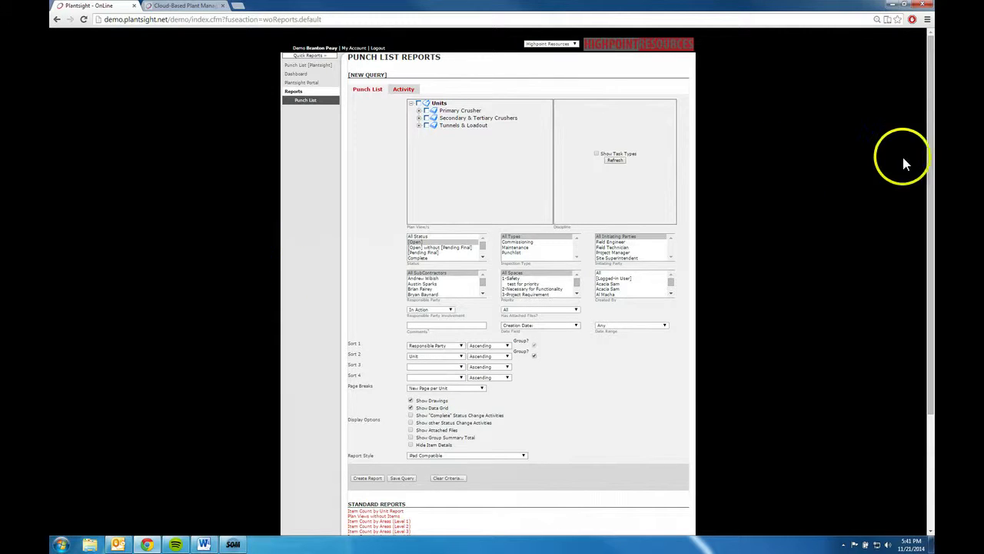
Generate the saved custom report named after the responsible party and review its drawings and punch items
left_click_drag(931, 158, 933, 281)
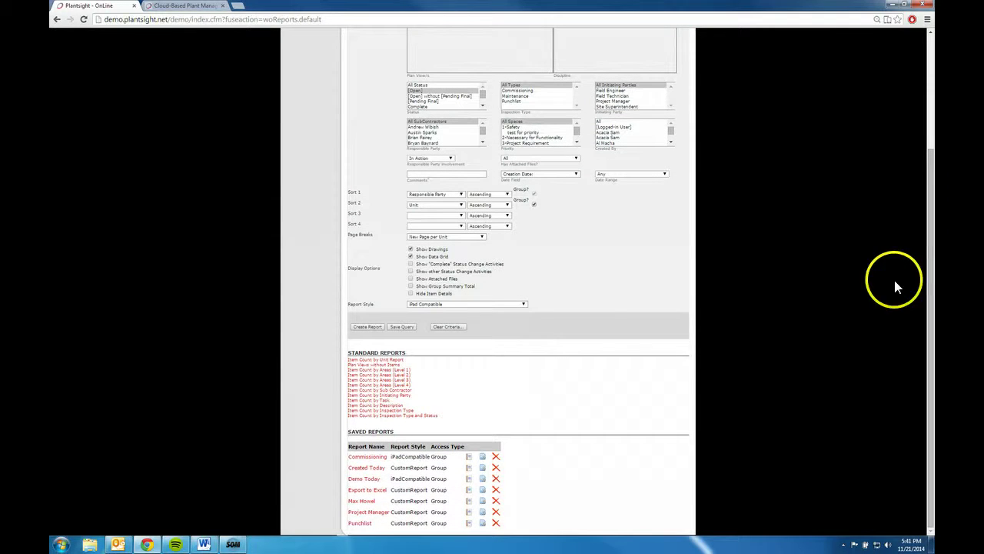
left_click(362, 503)
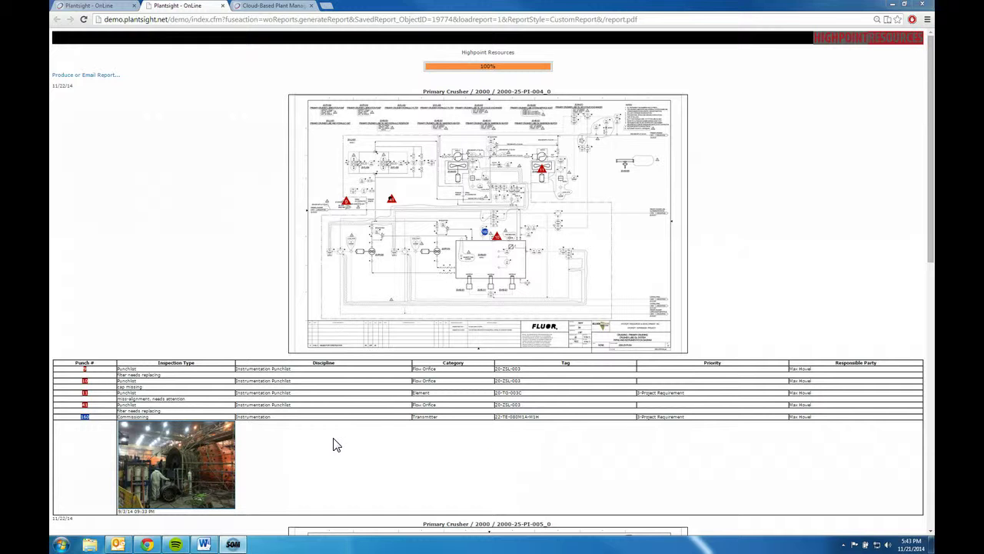
left_click(931, 258)
left_click_drag(931, 258, 931, 481)
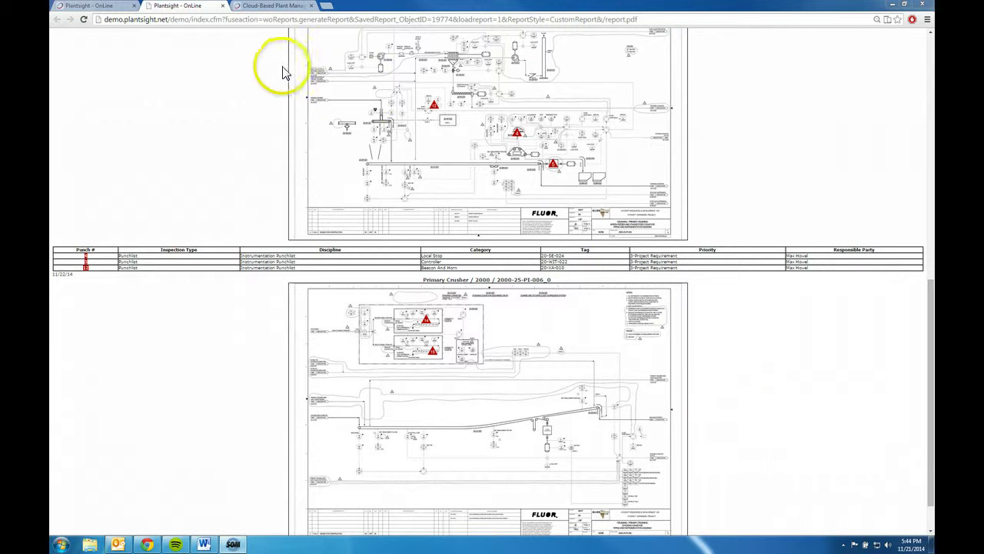
Open the responsible party's saved report for editing, expand Primary Crusher and 2000, and include all units
left_click(99, 8)
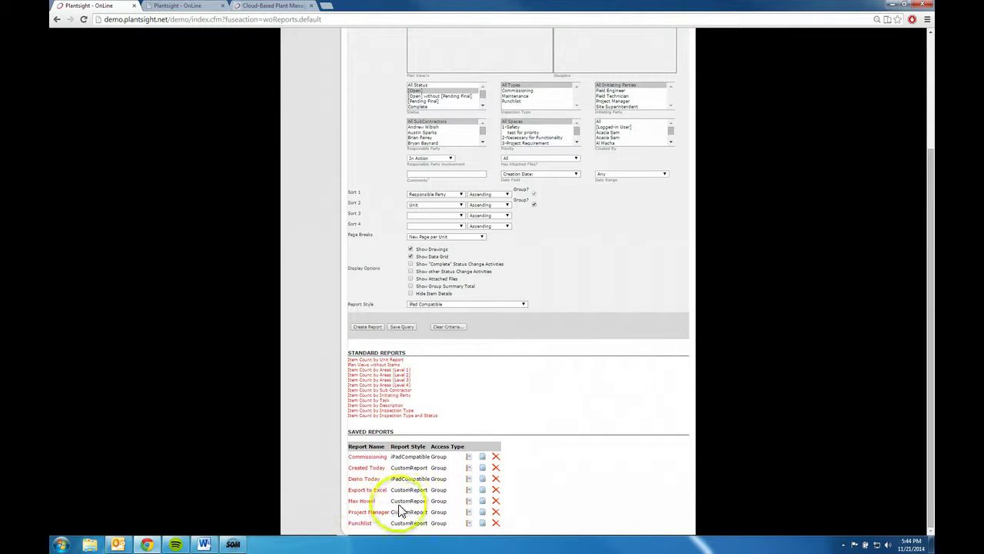
left_click(483, 501)
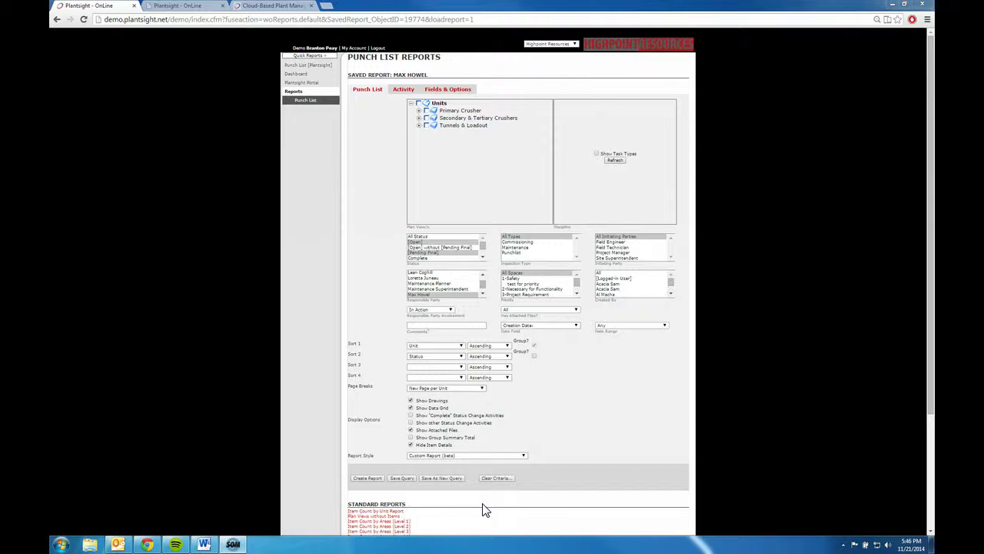
left_click(419, 111)
left_click(426, 117)
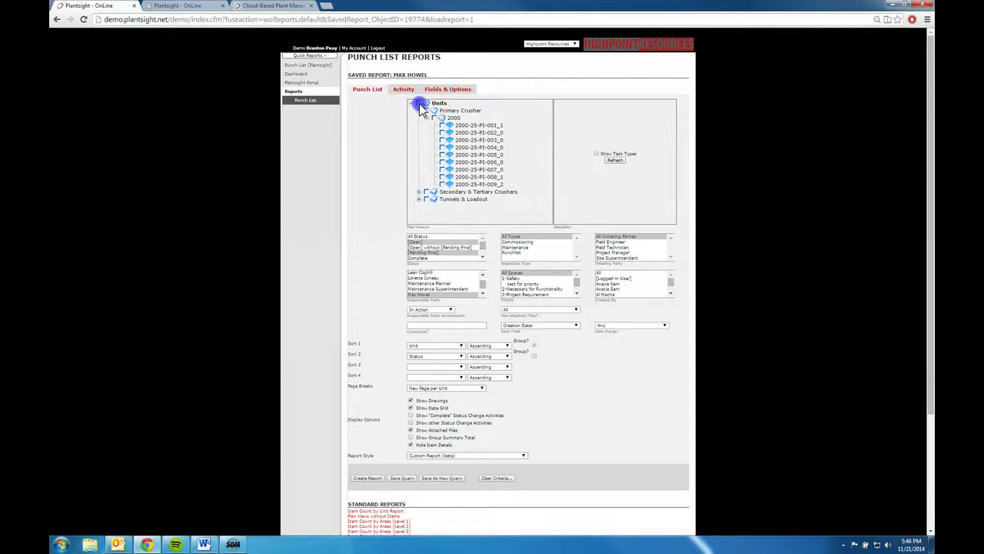
left_click(418, 103)
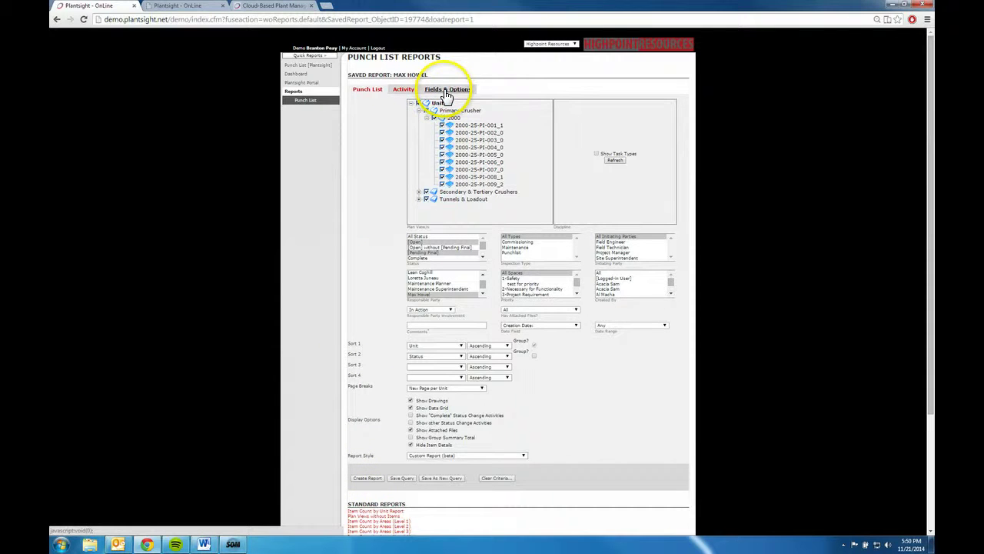
Review the saved report's item fields, action fields and output options, comparing them with the generated report
left_click(447, 91)
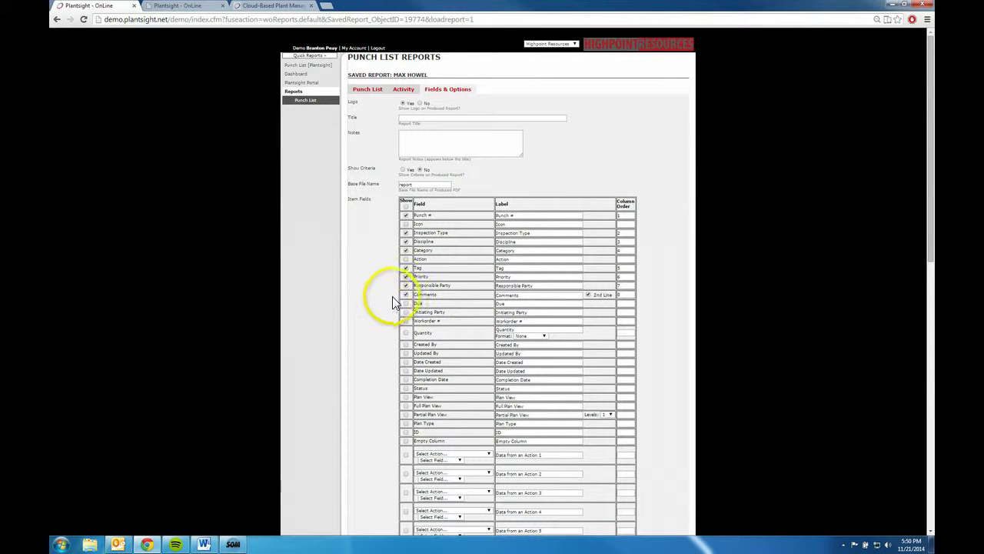
left_click(181, 7)
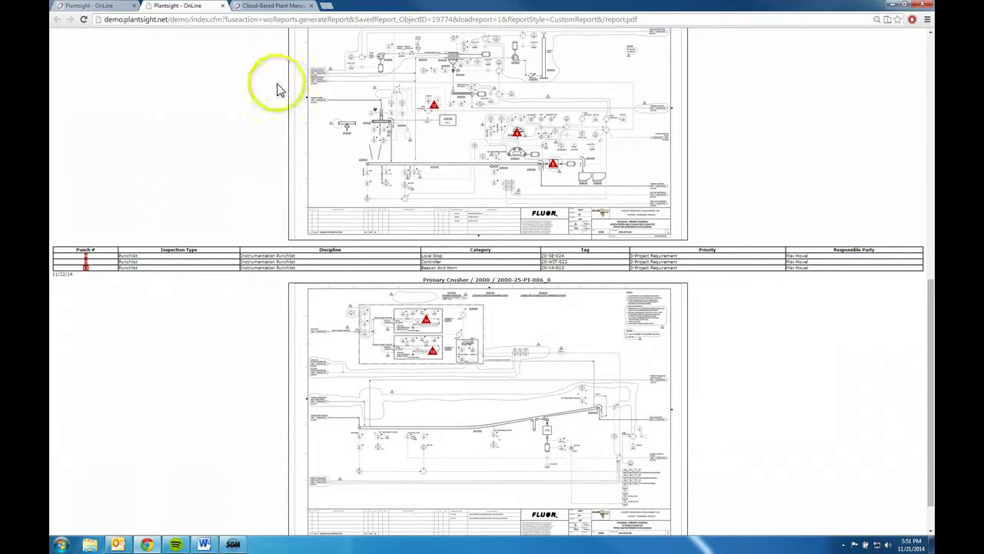
left_click(96, 6)
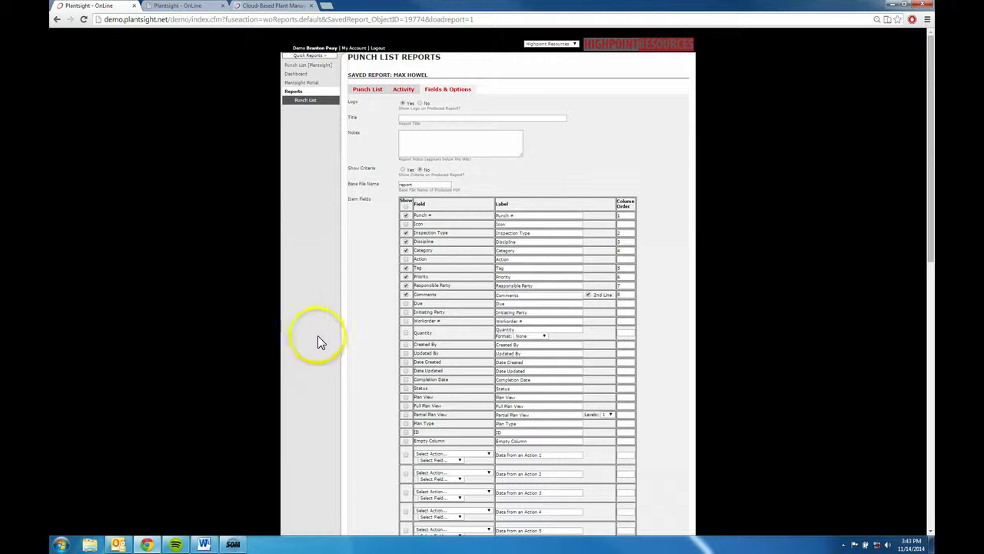
scroll(323, 354, "down", 20)
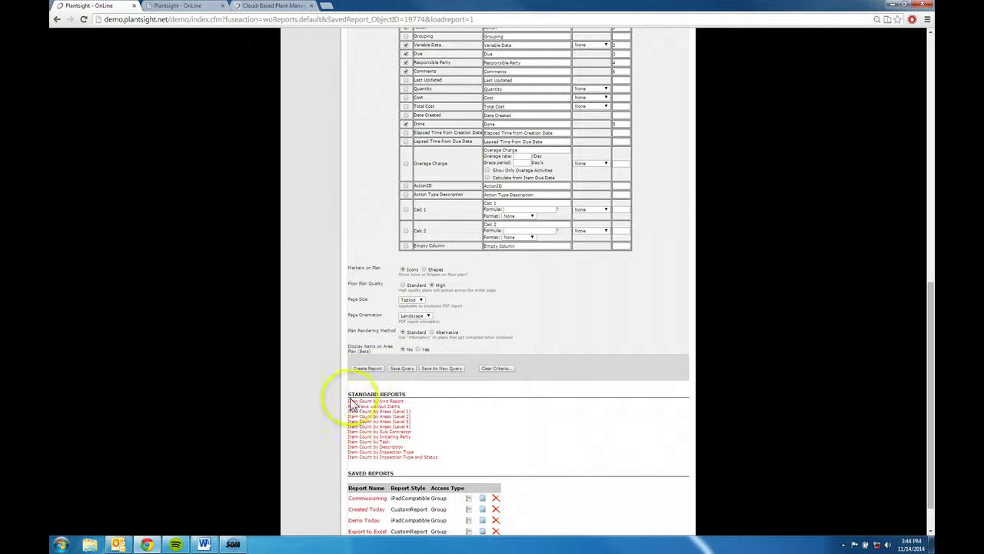
scroll(315, 465, "down", 2)
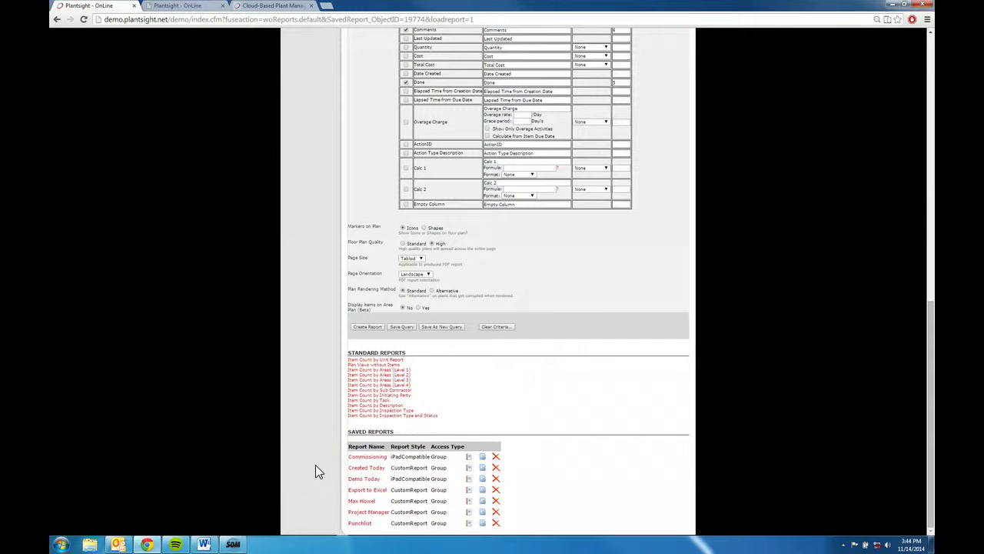
Generate the saved Punchlist report and review its marked-up drawings, punch items and attached photos
left_click(361, 524)
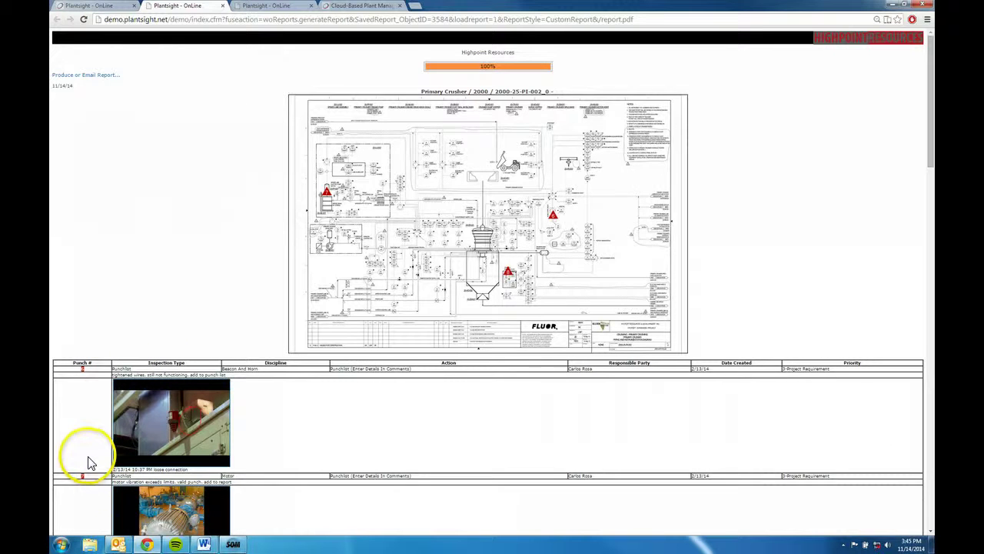
scroll(88, 461, "down", 5)
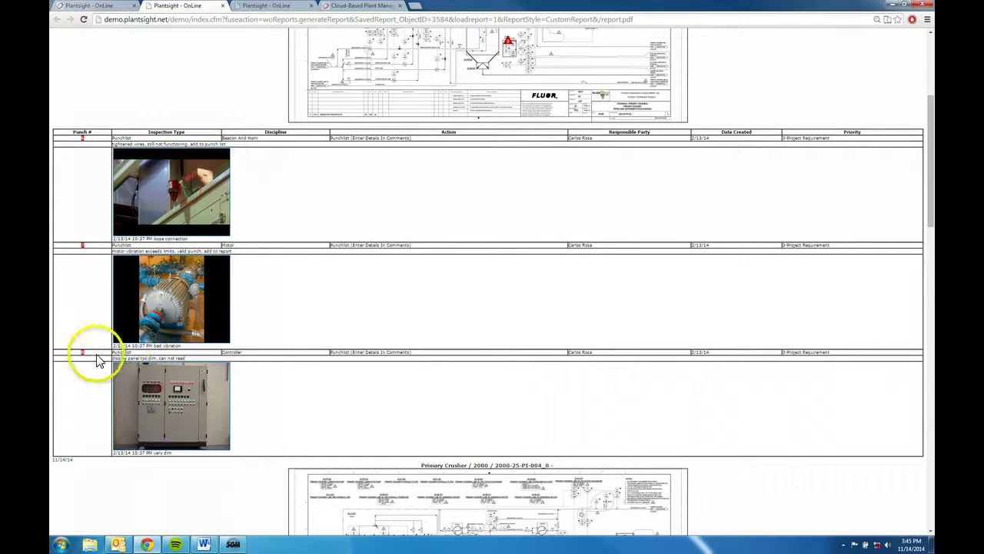
scroll(91, 378, "down", 8)
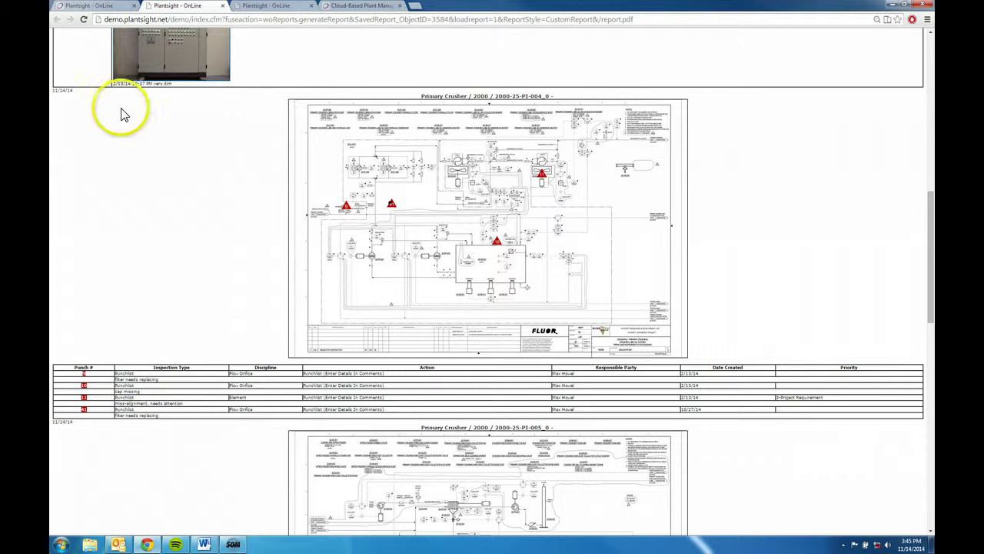
Open the saved Punchlist report for editing and examine its criteria, item fields and action fields against the generated report
left_click(92, 7)
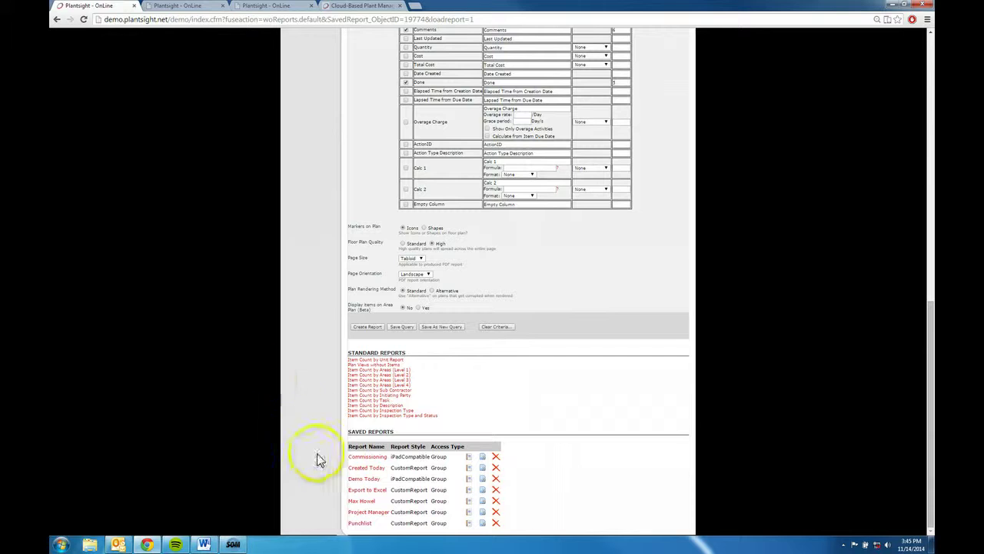
left_click(482, 525)
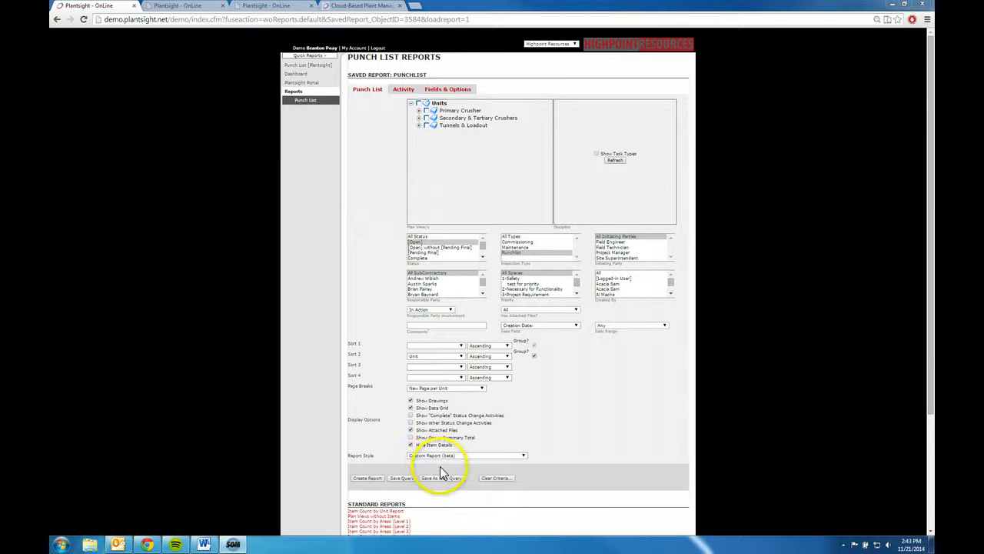
left_click(444, 92)
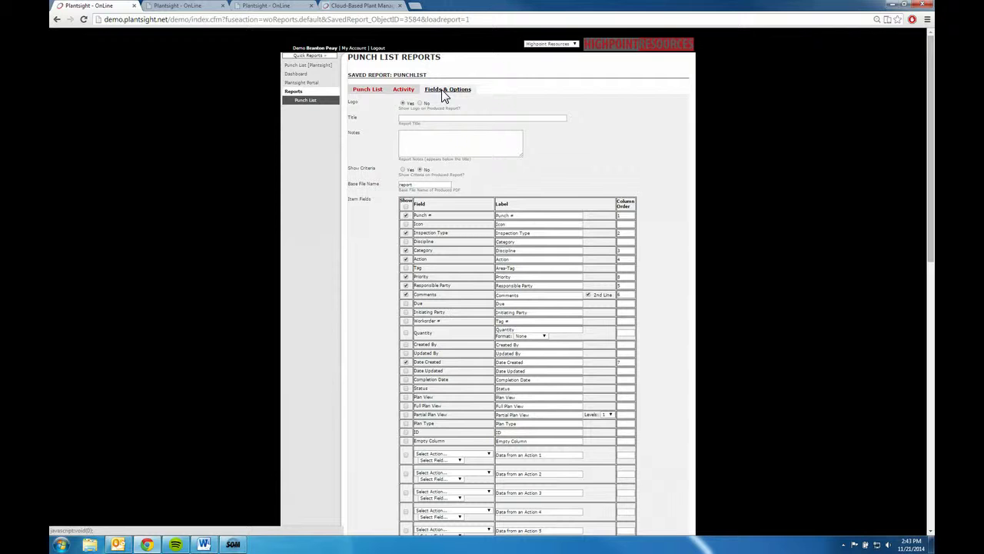
scroll(365, 220, "down", 3)
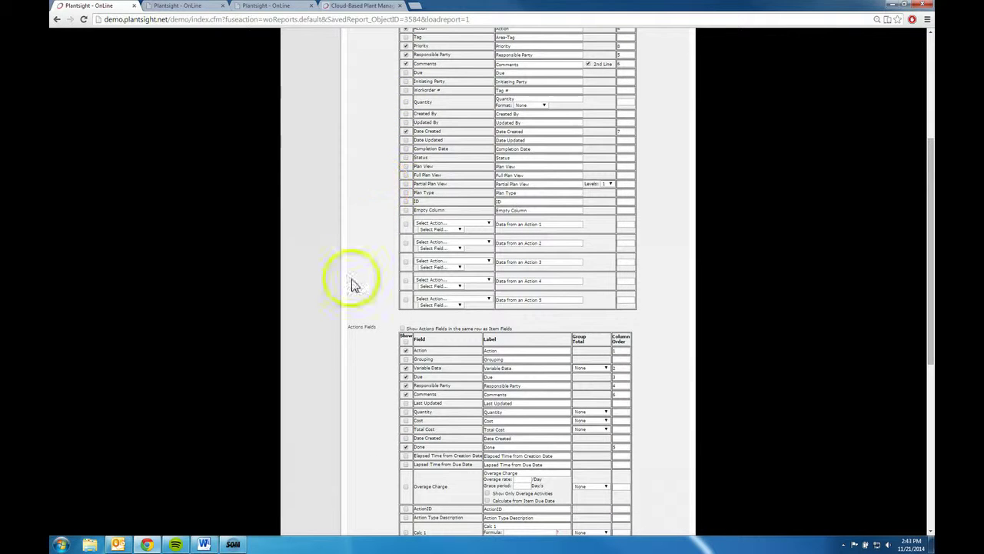
scroll(364, 347, "down", 3)
scroll(365, 346, "up", 1)
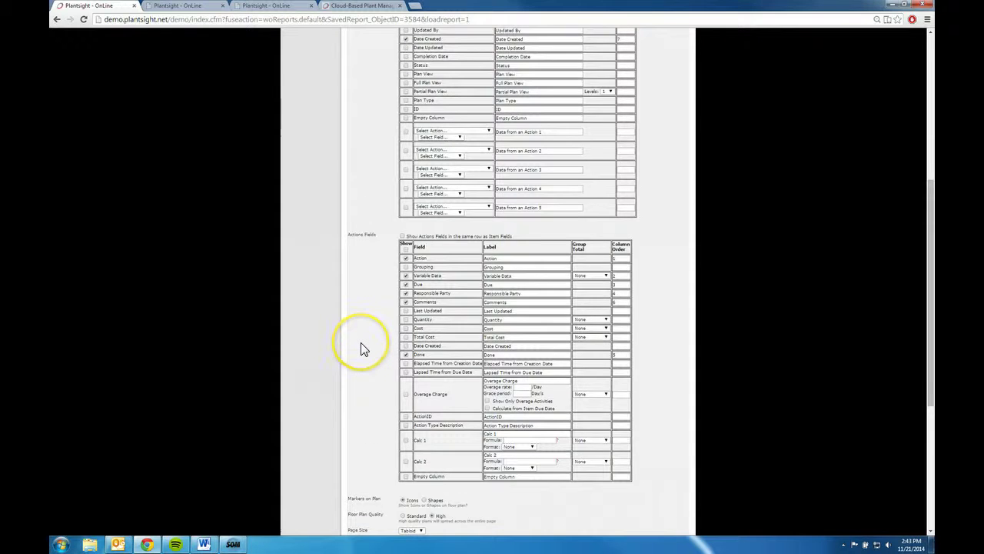
scroll(364, 347, "up", 1)
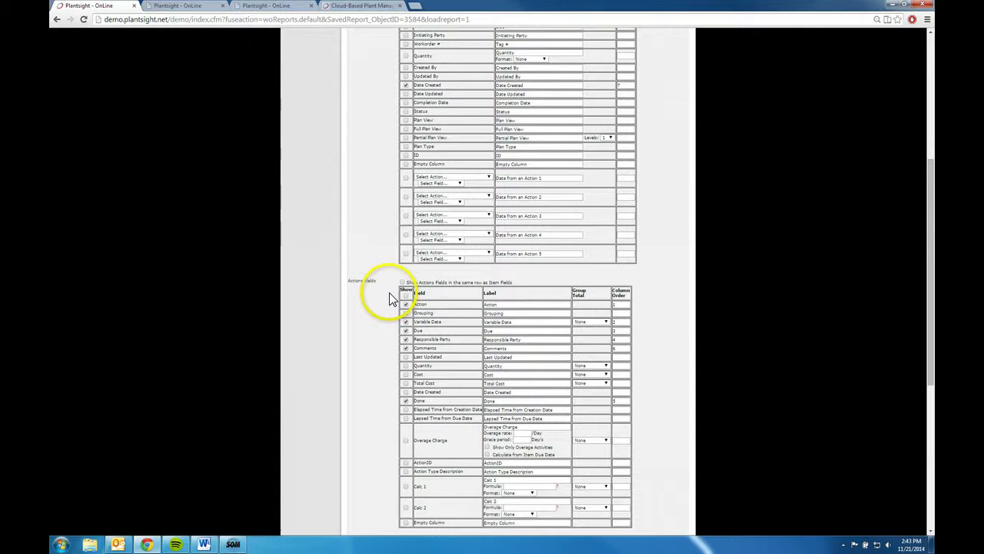
left_click(181, 7)
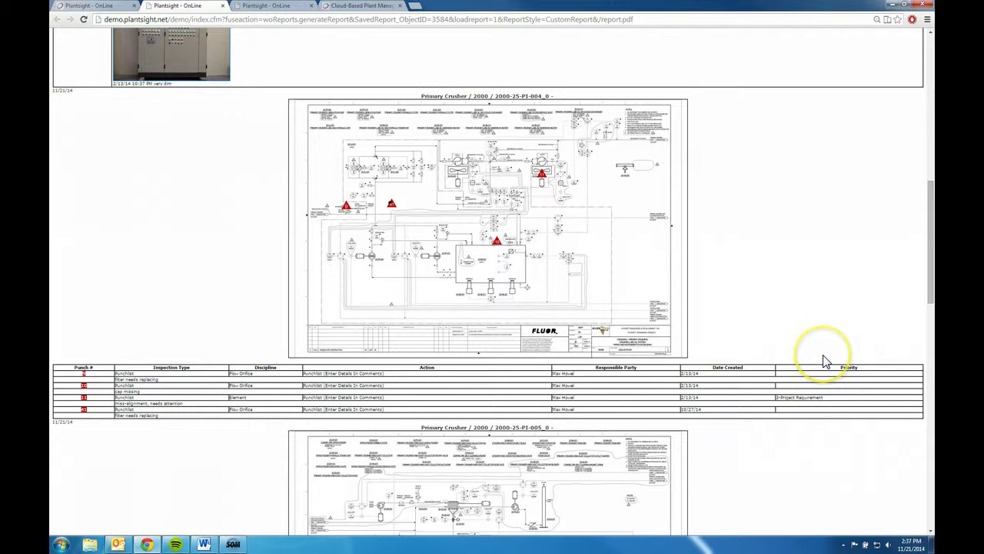
Generate the saved Export to Excel report and review its item table
left_click(115, 9)
scroll(395, 335, "down", 3)
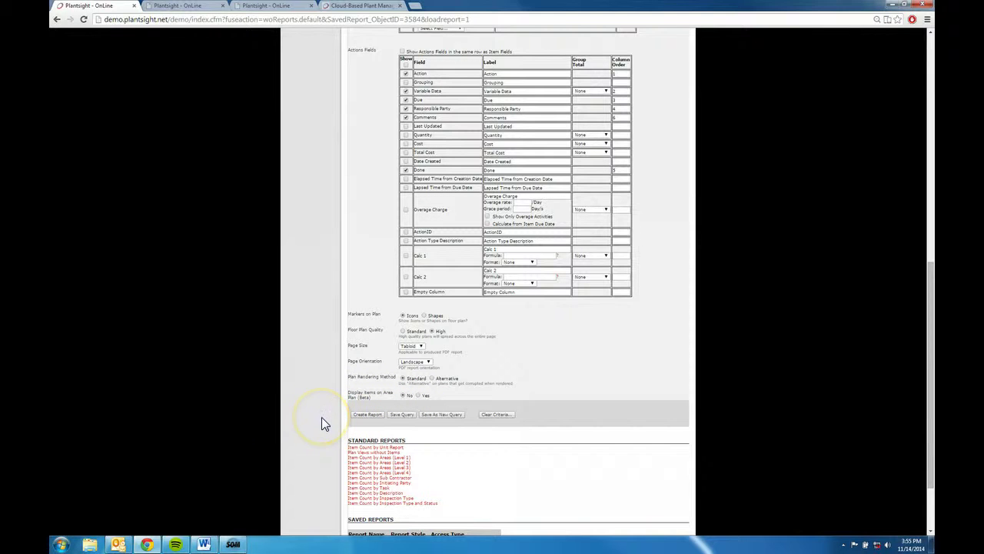
scroll(321, 417, "down", 2)
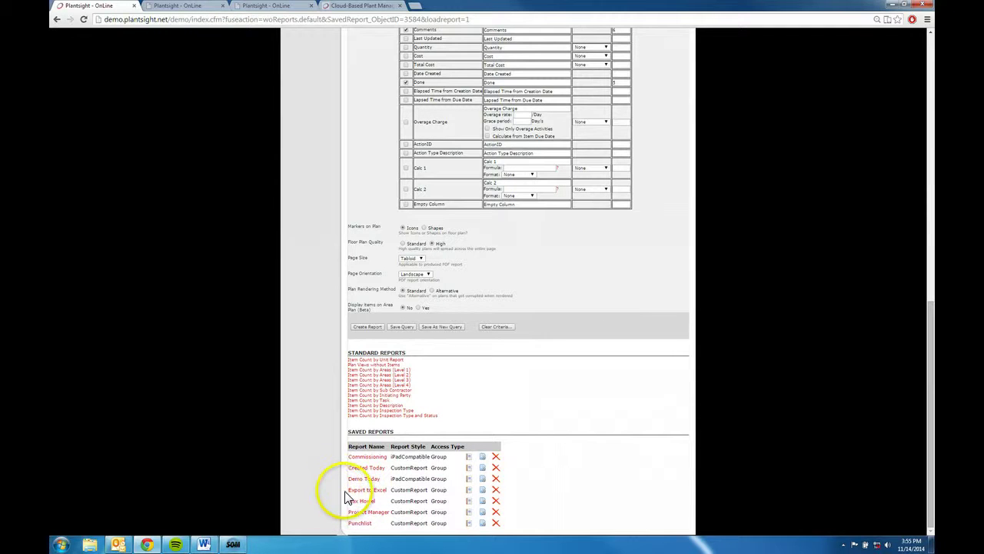
left_click(370, 490)
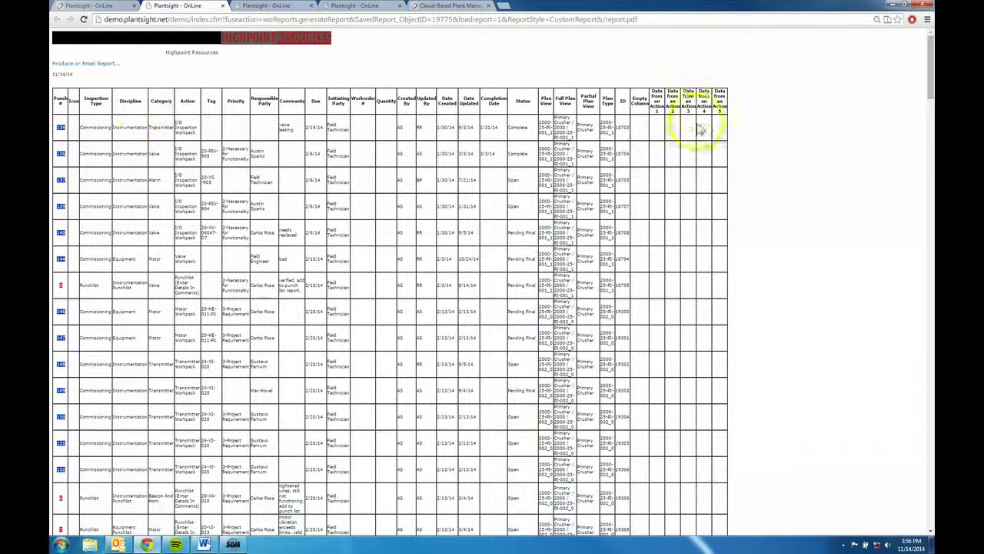
scroll(750, 151, "down", 3)
scroll(751, 151, "down", 15)
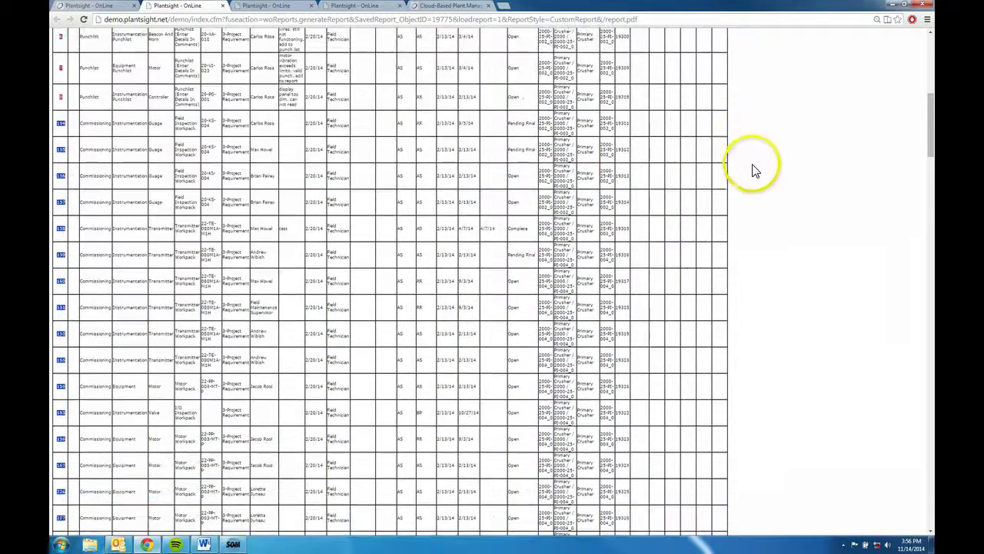
scroll(750, 192, "down", 10)
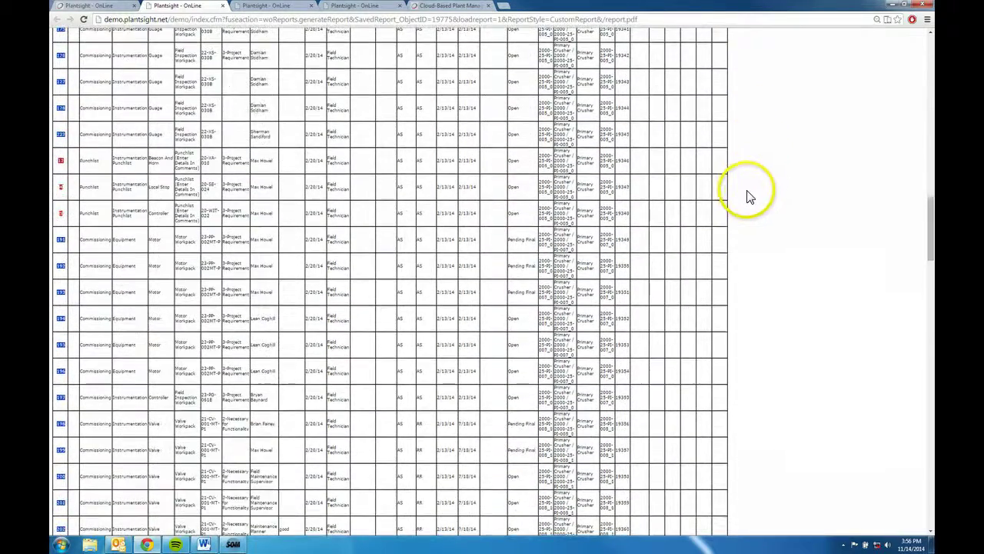
Open the saved Export to Excel report for editing and examine its criteria, item fields and action fields
left_click(87, 6)
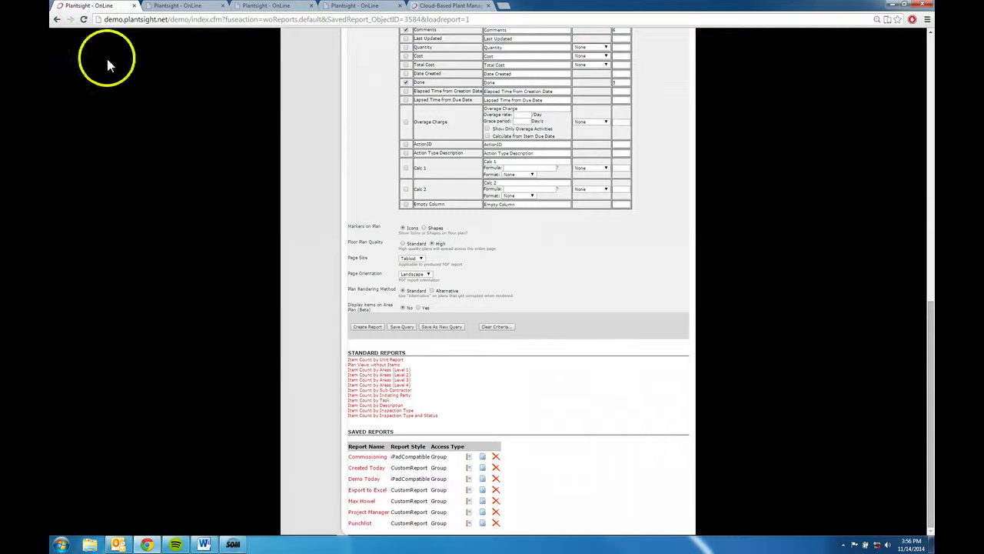
left_click(480, 494)
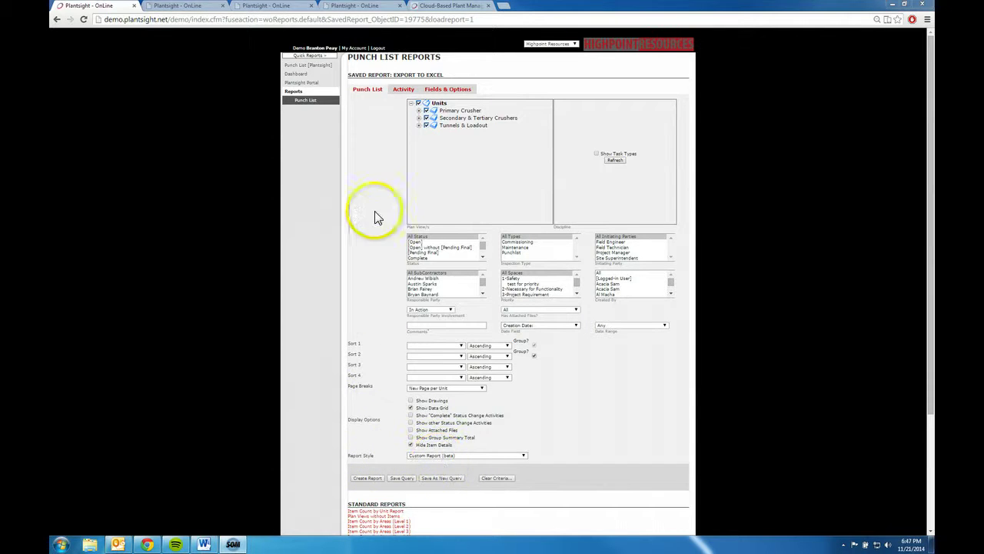
left_click(442, 90)
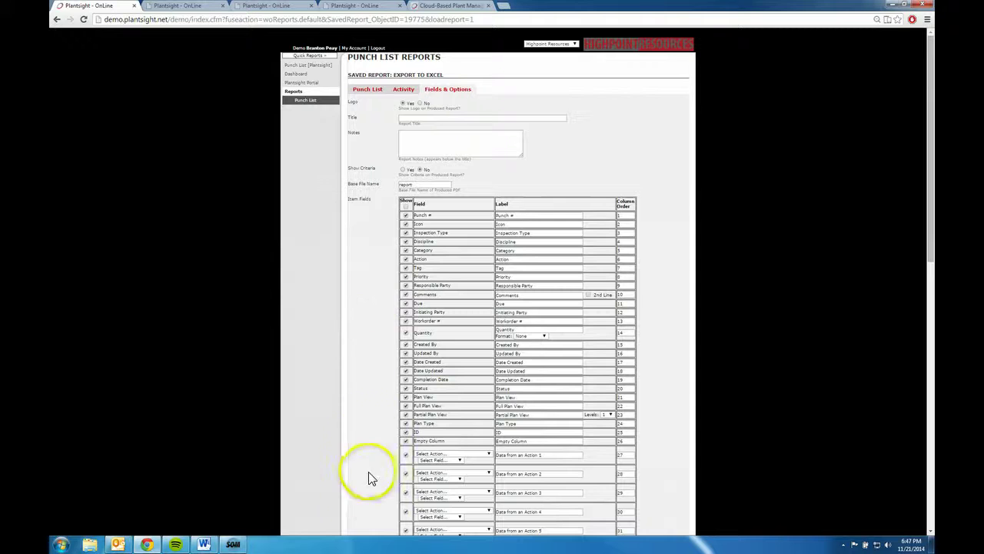
scroll(358, 476, "down", 3)
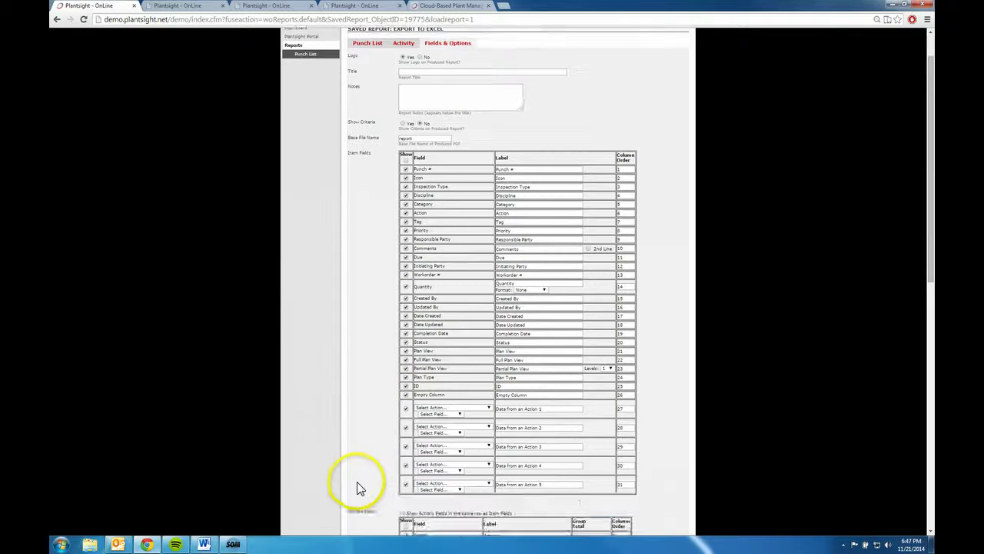
scroll(350, 469, "down", 2)
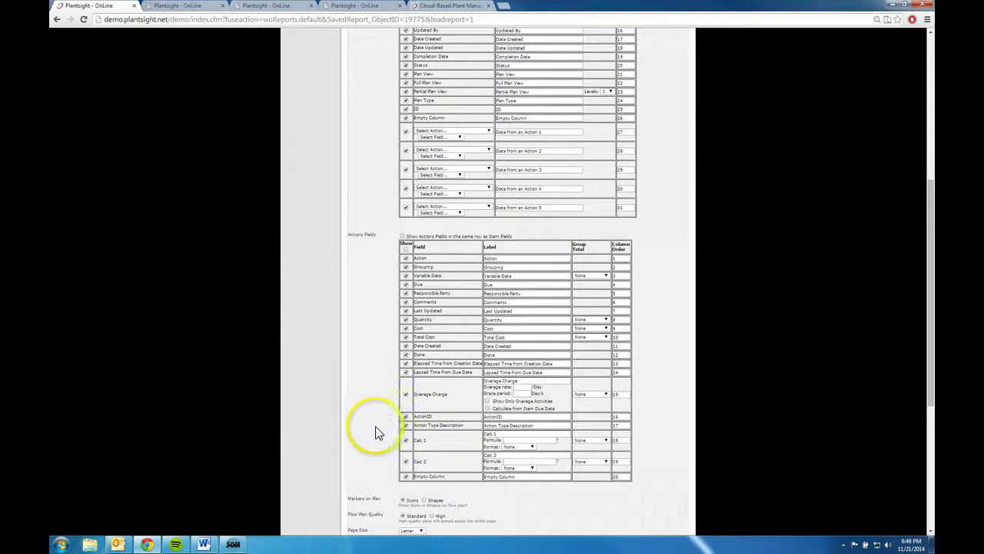
Examine the action fields and the plan and page options, and check them against the column headings of the generated Excel report
scroll(375, 430, "down", 2)
scroll(370, 435, "down", 1)
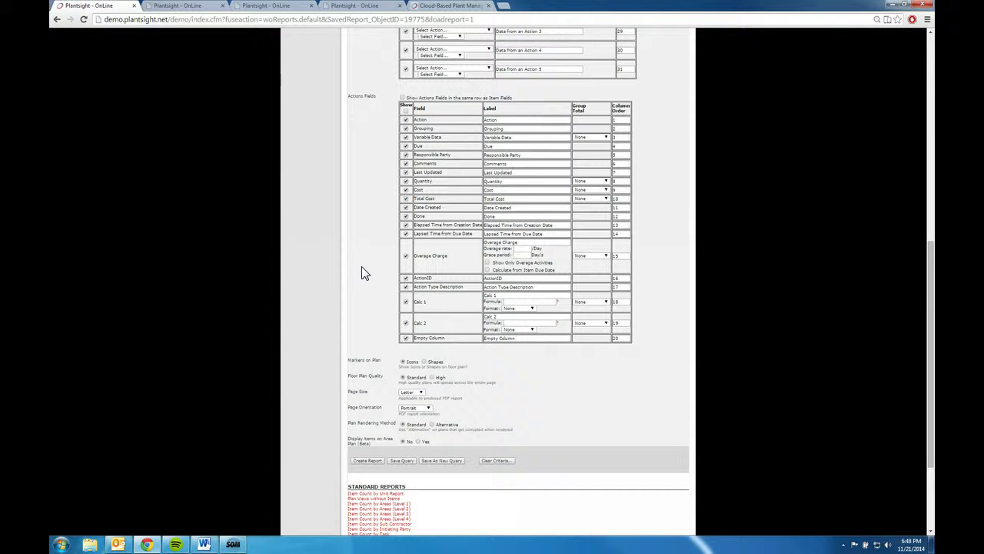
left_click(192, 9)
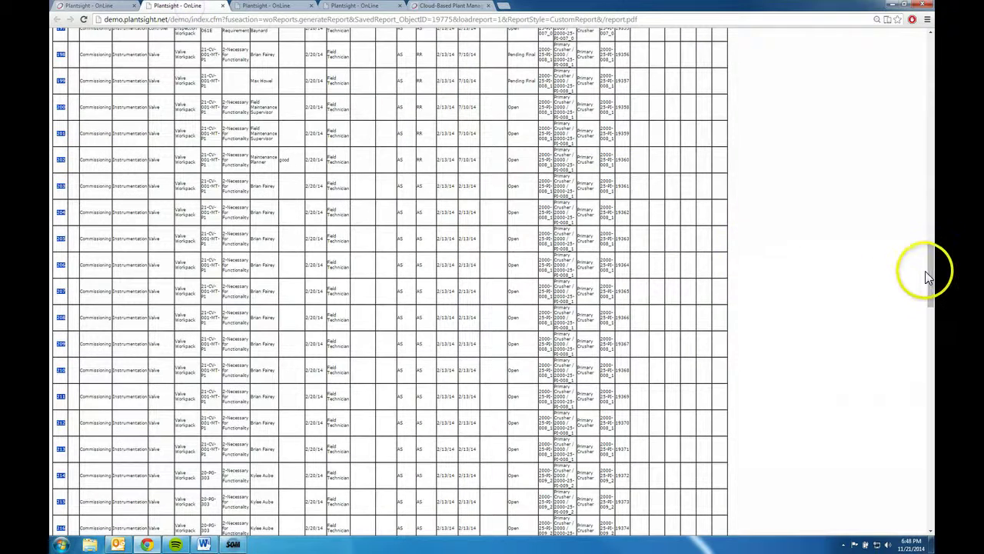
left_click_drag(927, 270, 924, 86)
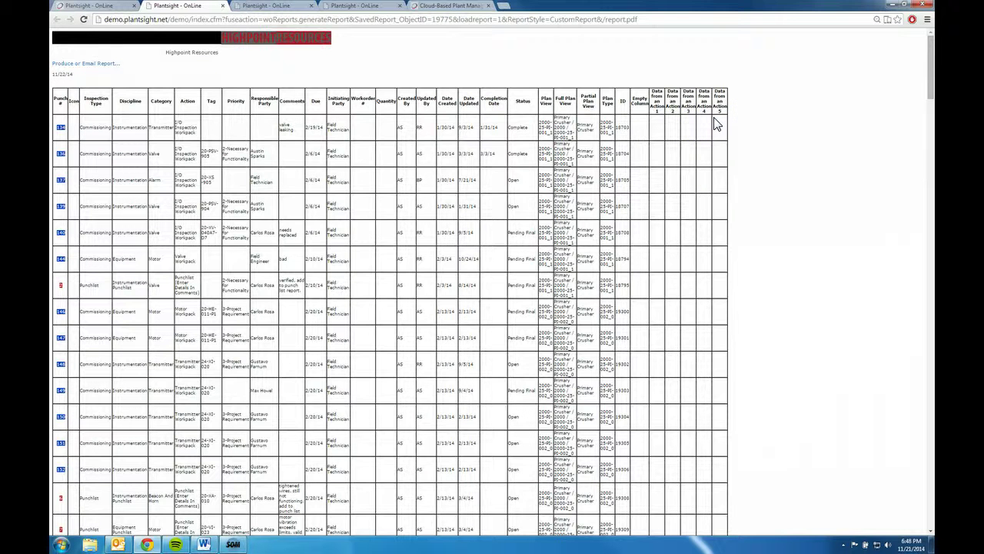
Produce the report as a single PDF ready for emailing, review the e-mail form, and close it without sending
left_click(76, 66)
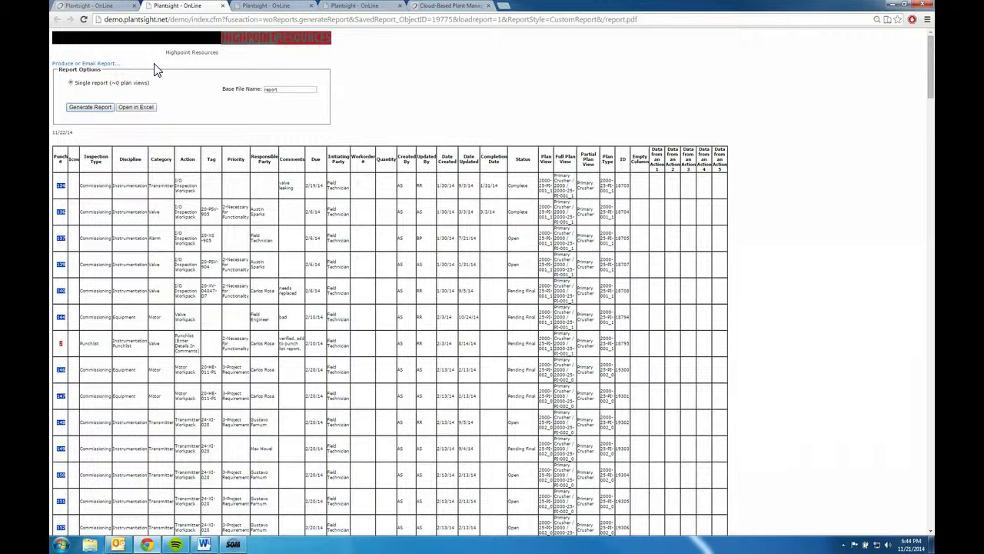
left_click(93, 106)
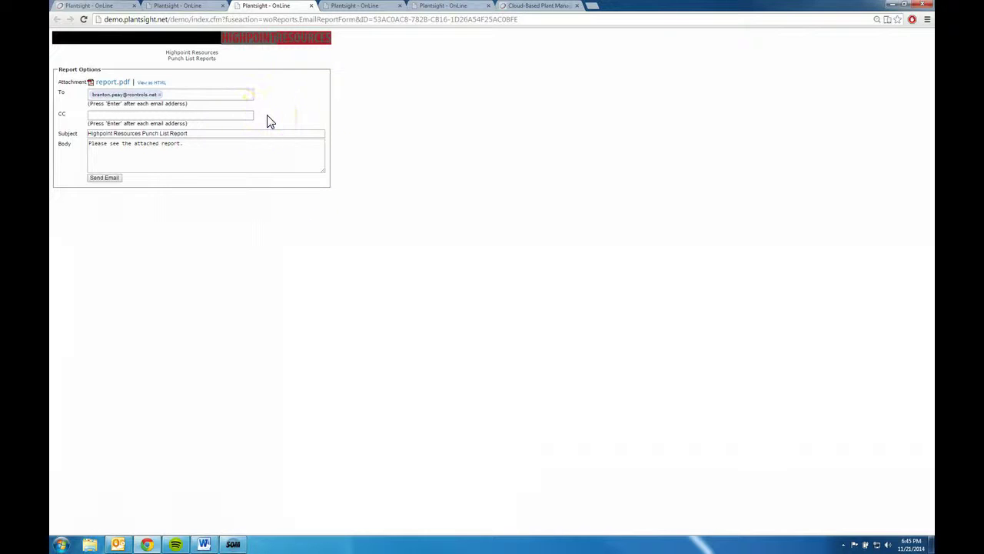
left_click(312, 5)
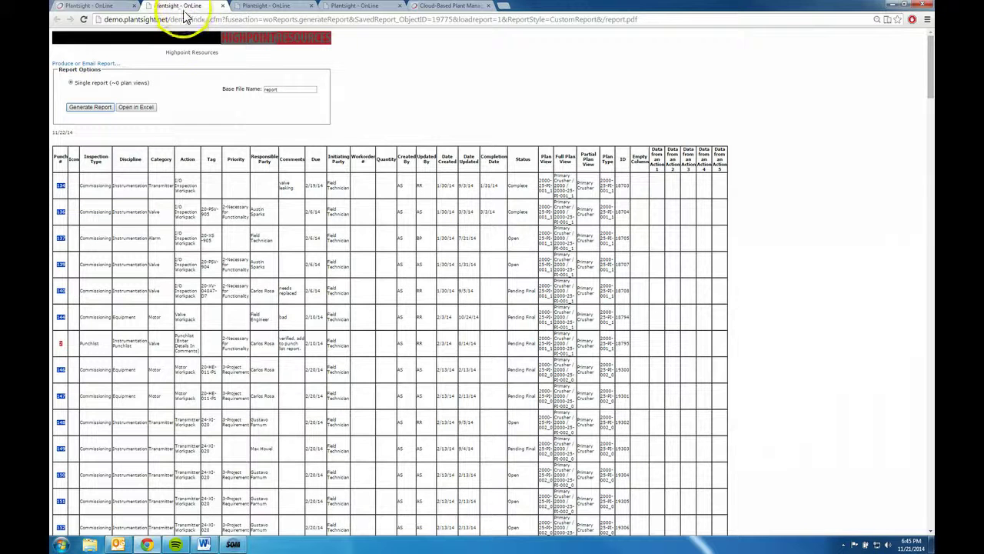
Export the report to Excel and open the downloaded Highpoint_Resources file, accepting the file format mismatch, to review its item table
left_click(131, 112)
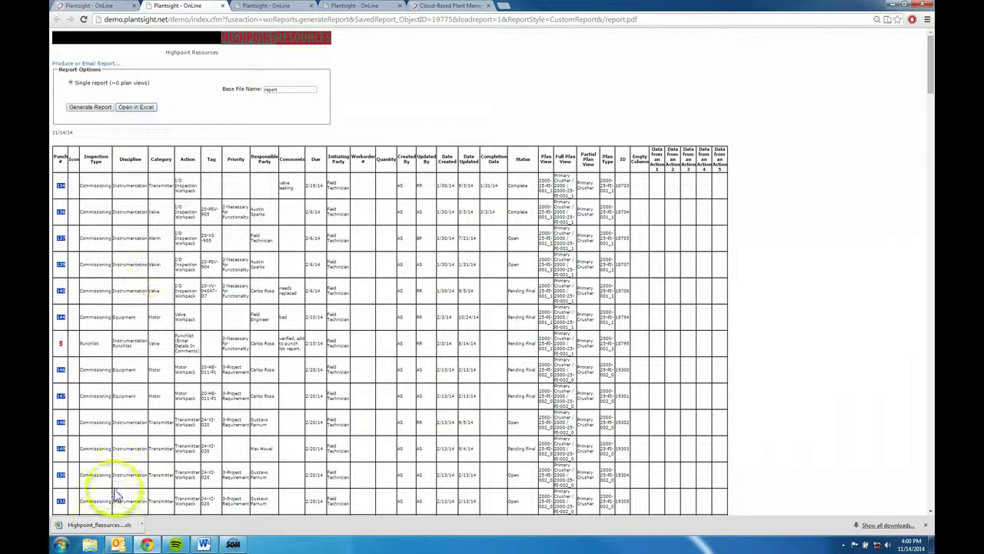
left_click(98, 529)
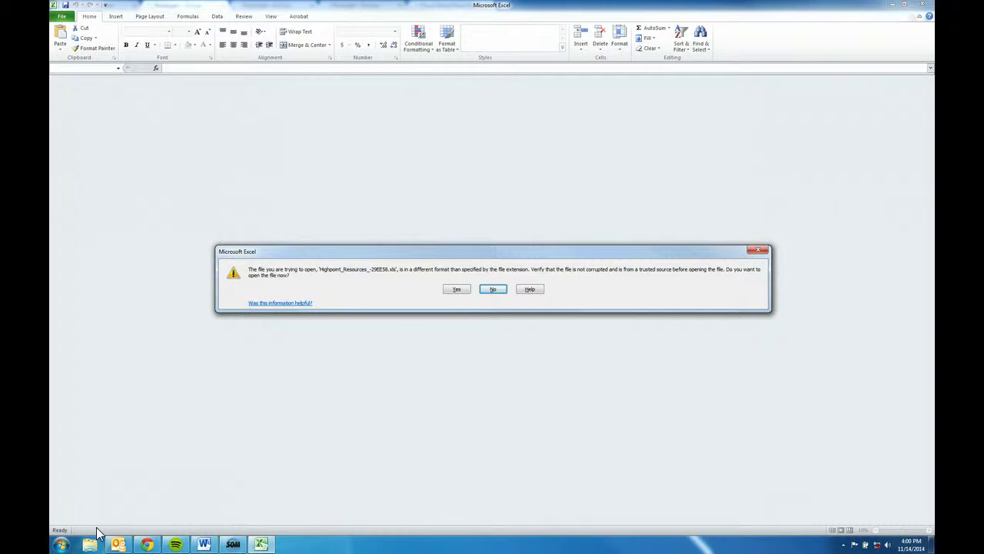
left_click(454, 293)
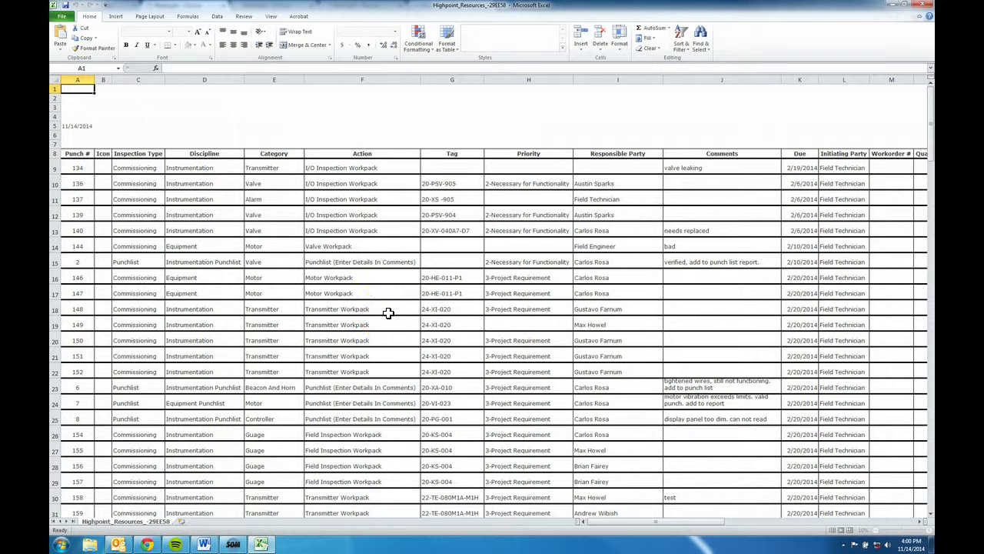
key("alt+p")
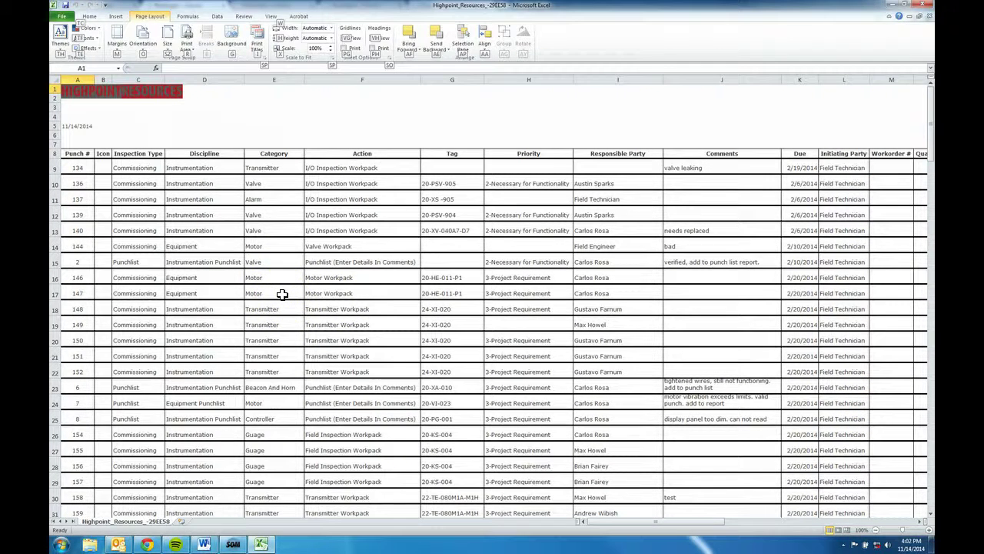
Switch back to Chrome and bring up the PlantSight website's home page
left_click(149, 545)
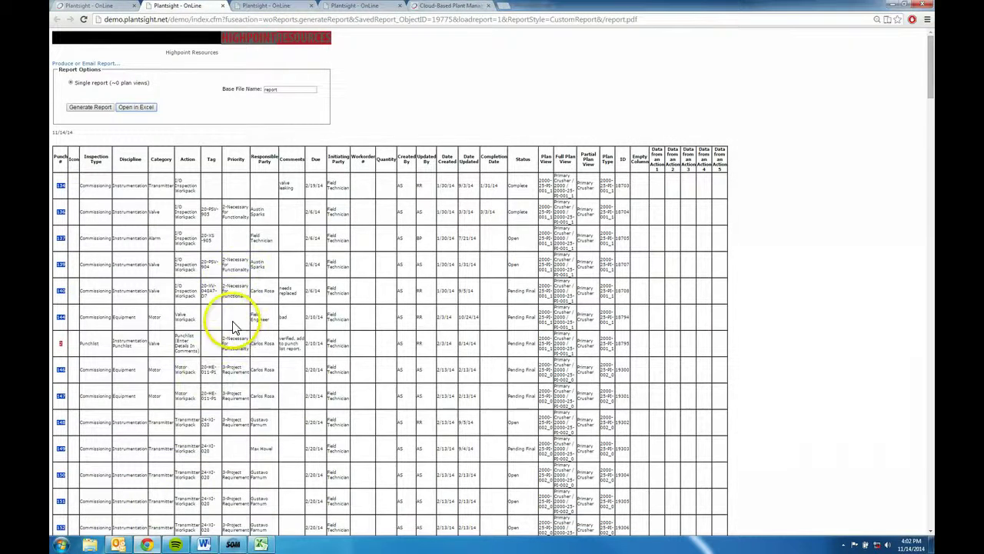
left_click(446, 8)
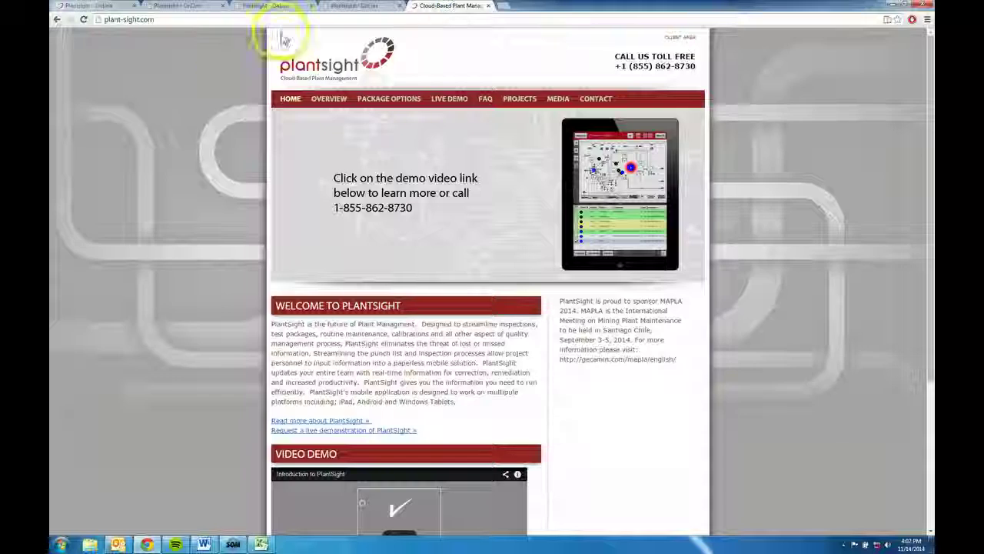